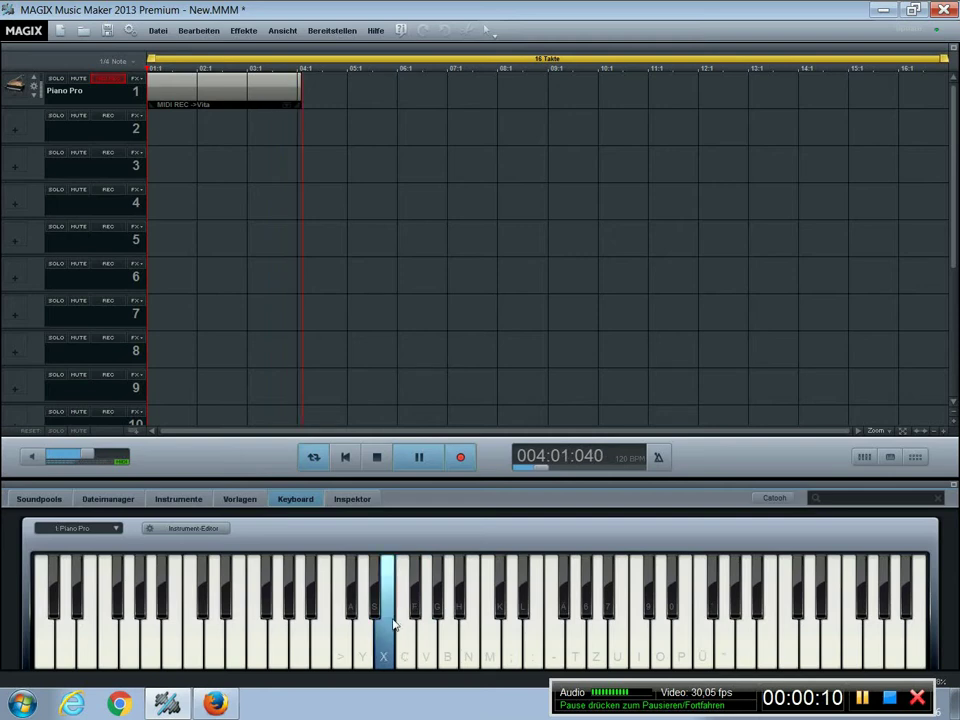
{"action": "left_click", "coordinate": [372, 611]}
{"action": "left_click", "coordinate": [389, 643]}
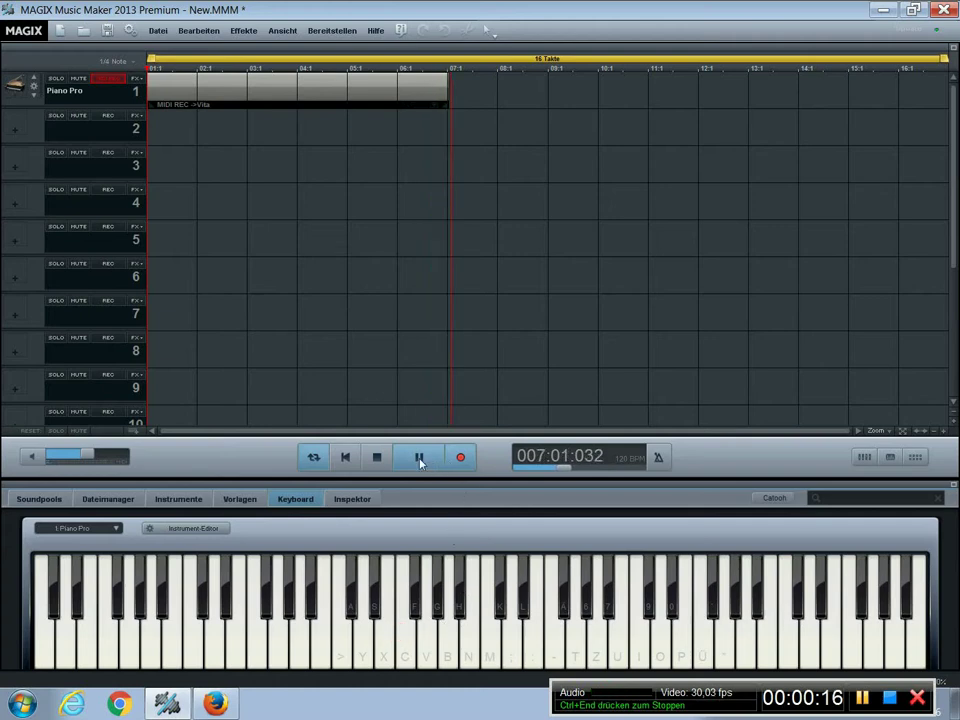
{"action": "left_click", "coordinate": [460, 457]}
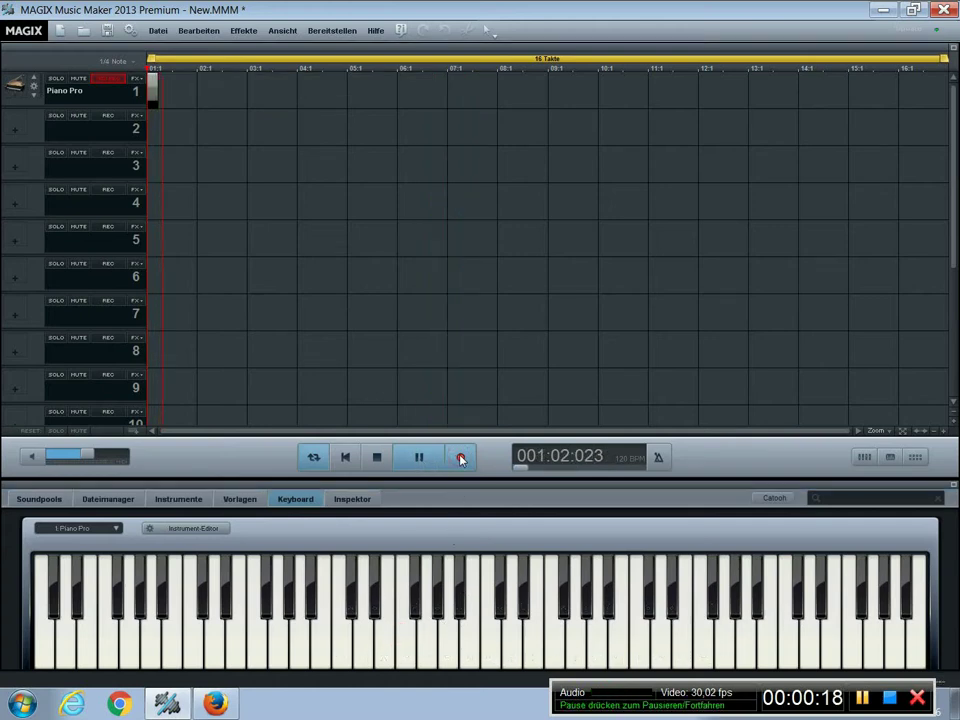
{"action": "left_click", "coordinate": [420, 458]}
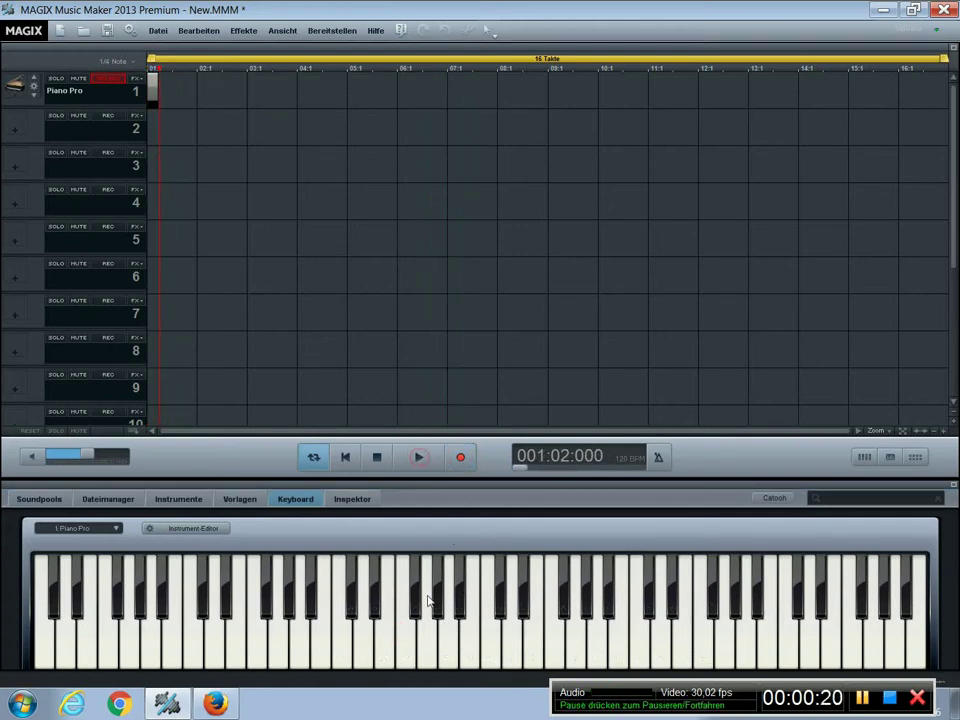
- Record a melody of rising and falling notes on the Piano Pro track using the on-screen keyboard, stopping shortly after bar 5
{"action": "mouse_move", "coordinate": [440, 649]}
{"action": "left_mouse_down"}
{"action": "mouse_move", "coordinate": [501, 650]}
{"action": "mouse_move", "coordinate": [456, 637]}
{"action": "mouse_move", "coordinate": [446, 640]}
{"action": "mouse_move", "coordinate": [560, 643]}
{"action": "mouse_move", "coordinate": [392, 639]}
{"action": "mouse_move", "coordinate": [446, 637]}
{"action": "mouse_move", "coordinate": [418, 641]}
{"action": "left_mouse_up"}
{"action": "left_click", "coordinate": [461, 459]}
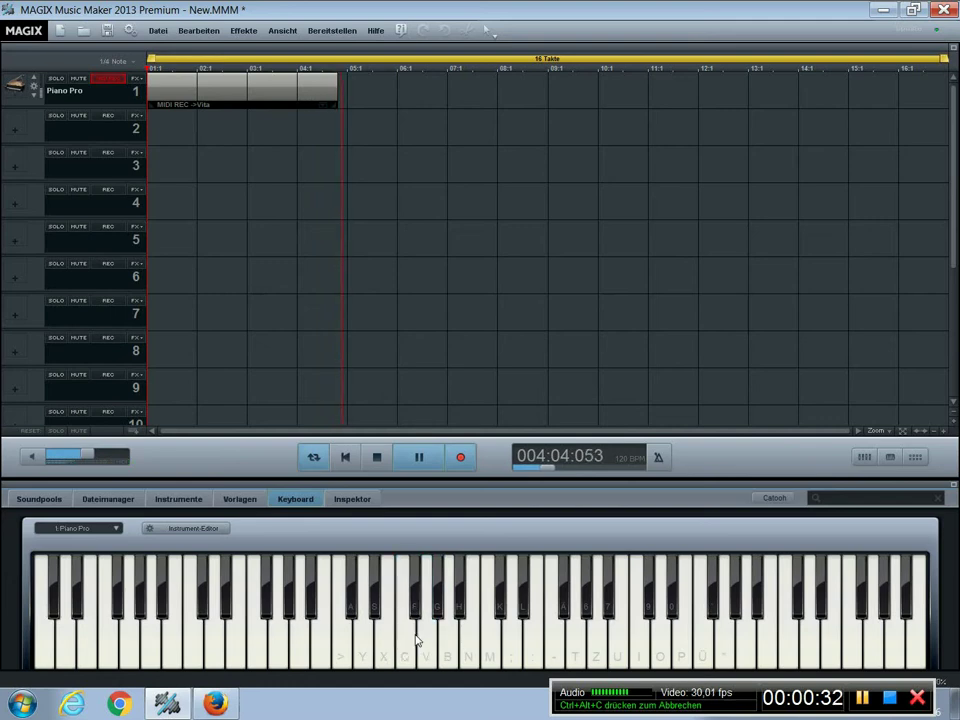
{"action": "left_click", "coordinate": [419, 458]}
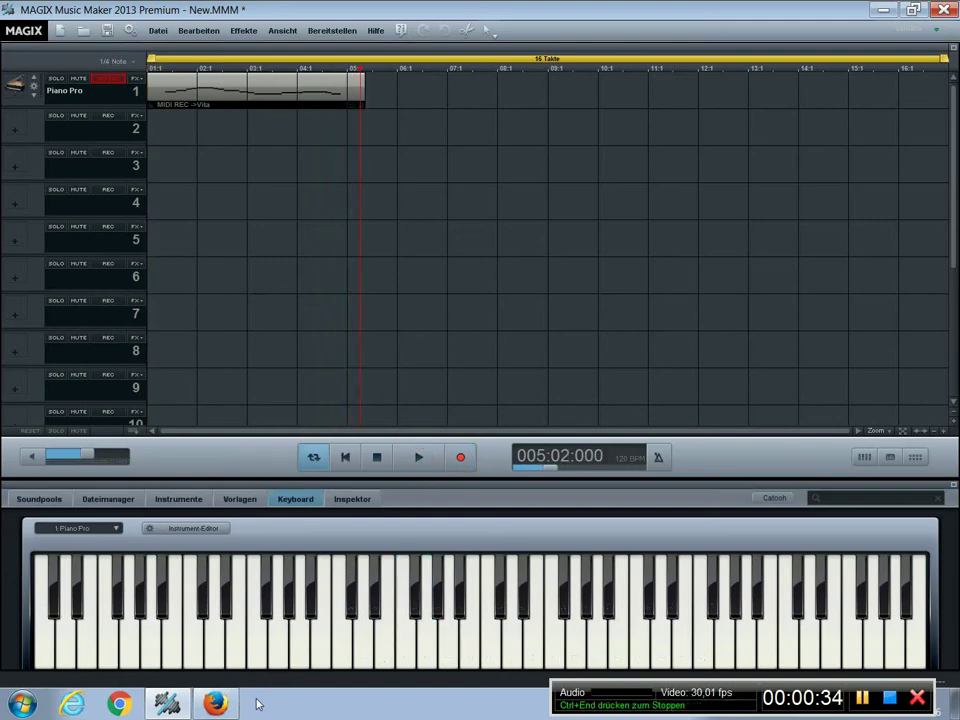
- Open the recorded clip in the MIDI Editor and move all its notes to start at 1:1, two semitones higher
{"action": "right_click", "coordinate": [234, 97]}
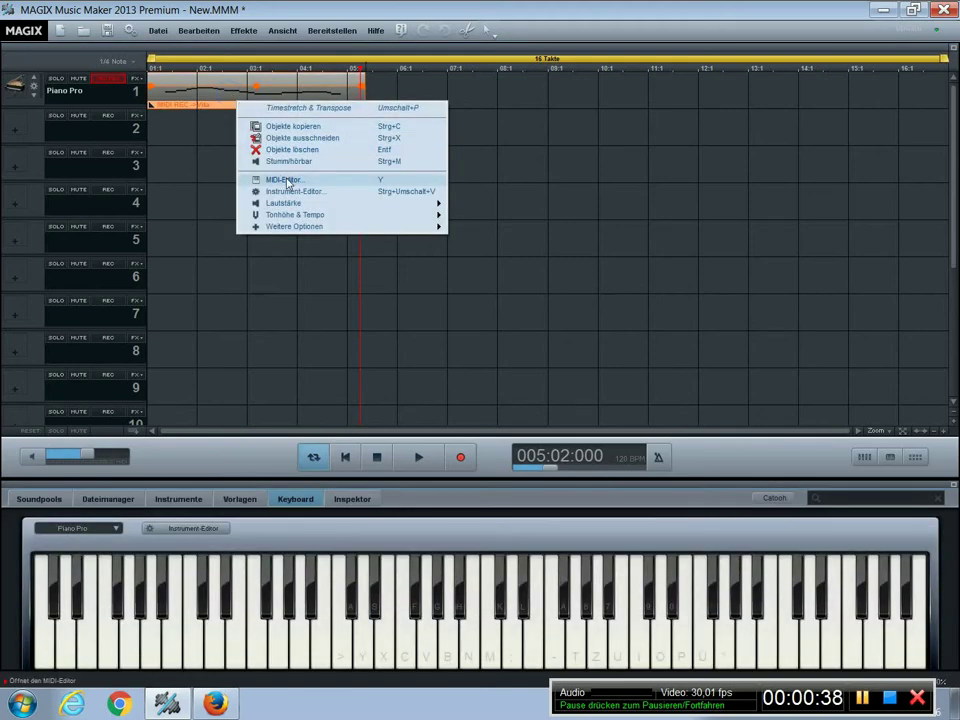
{"action": "left_click", "coordinate": [288, 182]}
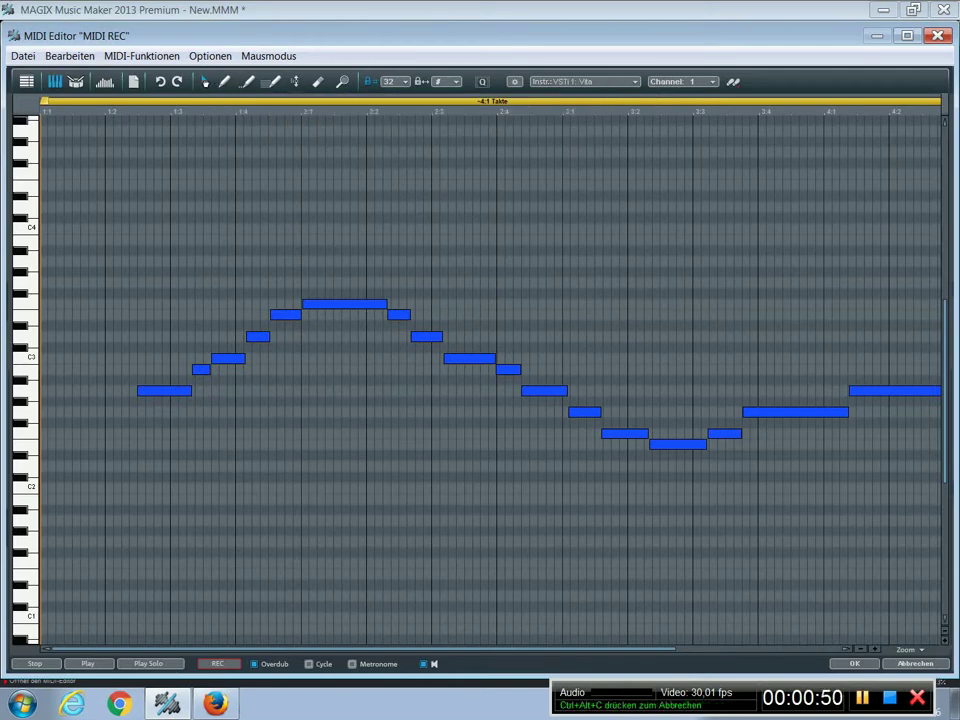
{"action": "left_click_drag", "start_coordinate": [296, 284], "coordinate": [941, 507]}
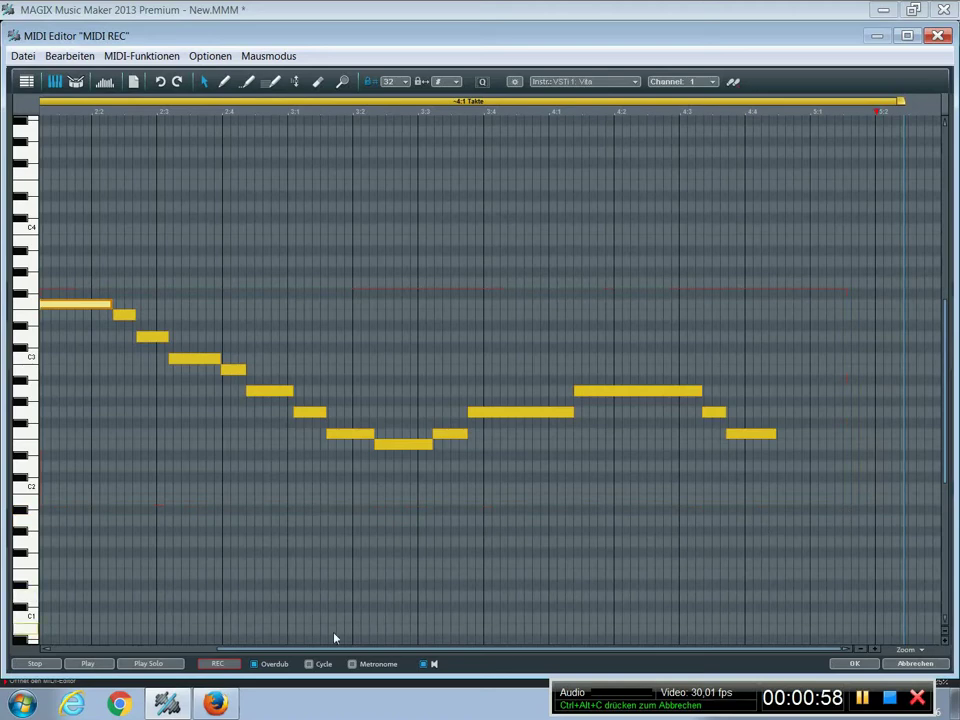
{"action": "left_click", "coordinate": [395, 445]}
{"action": "left_click_drag", "start_coordinate": [395, 445], "coordinate": [273, 426]}
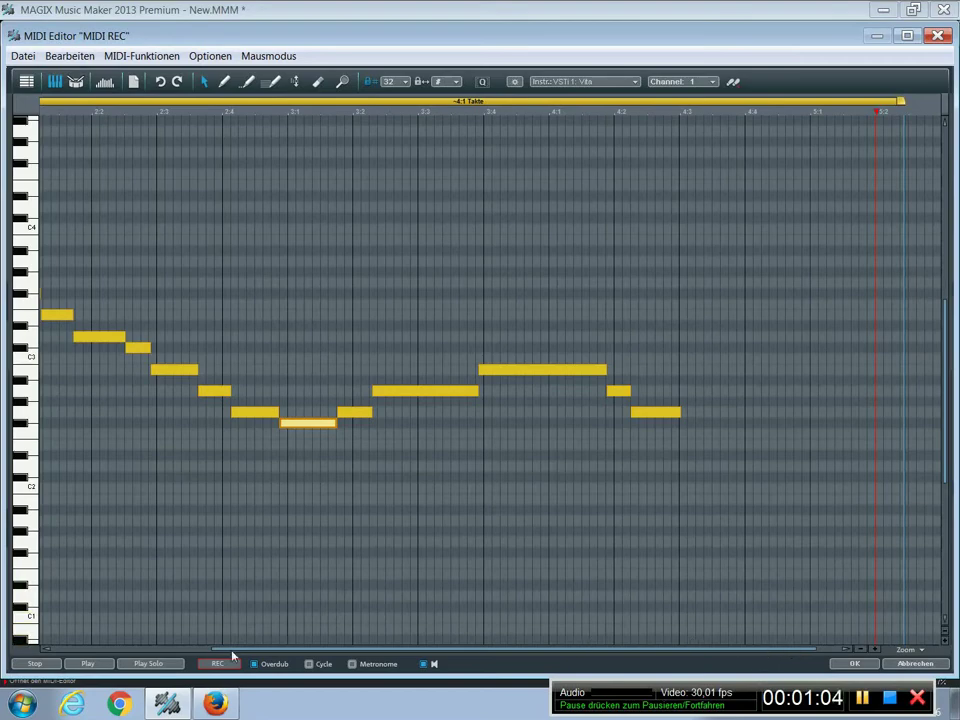
{"action": "left_click_drag", "start_coordinate": [231, 649], "coordinate": [62, 648]}
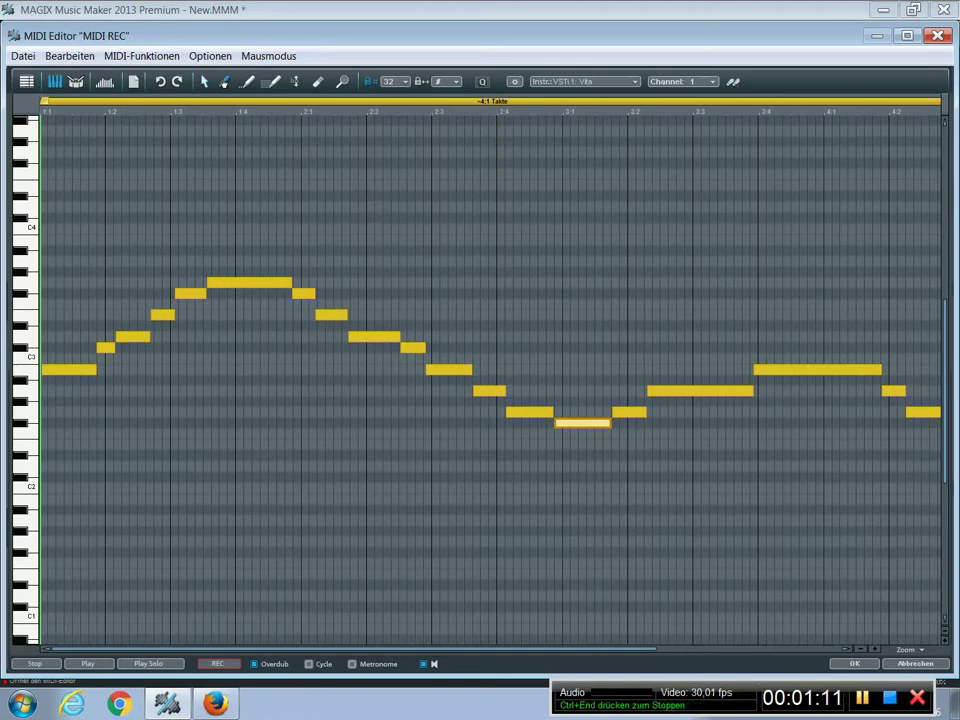
- Draw an extra F3 note at 1:1, slightly shorter than a beat, above the first note and play the clip
{"action": "left_click_drag", "start_coordinate": [41, 302], "coordinate": [88, 299]}
{"action": "key", "text": "space"}
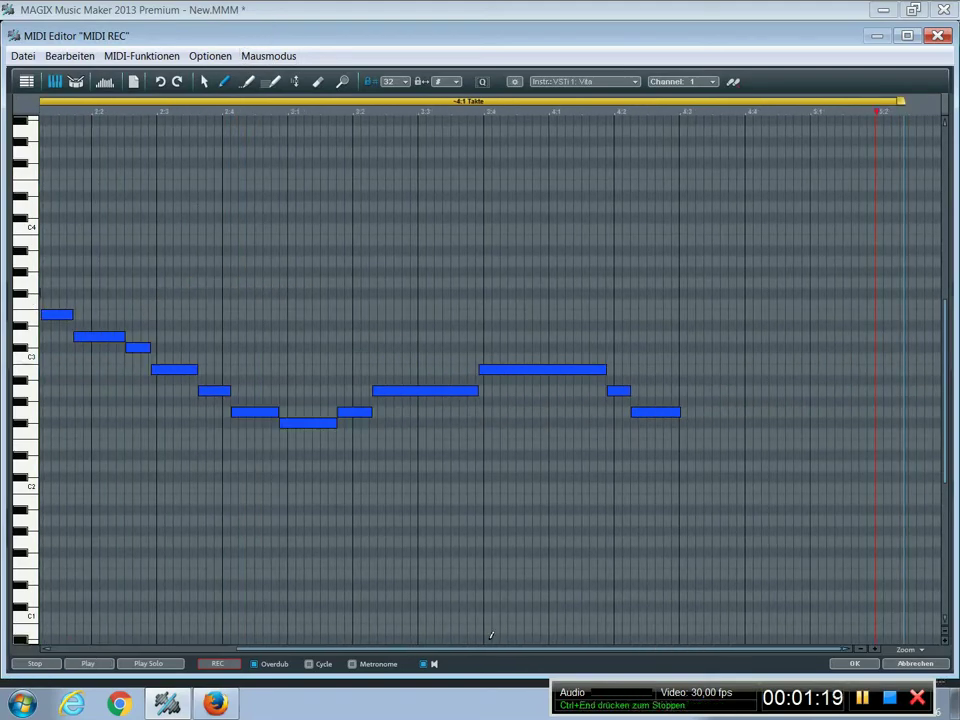
{"action": "left_click", "coordinate": [218, 664]}
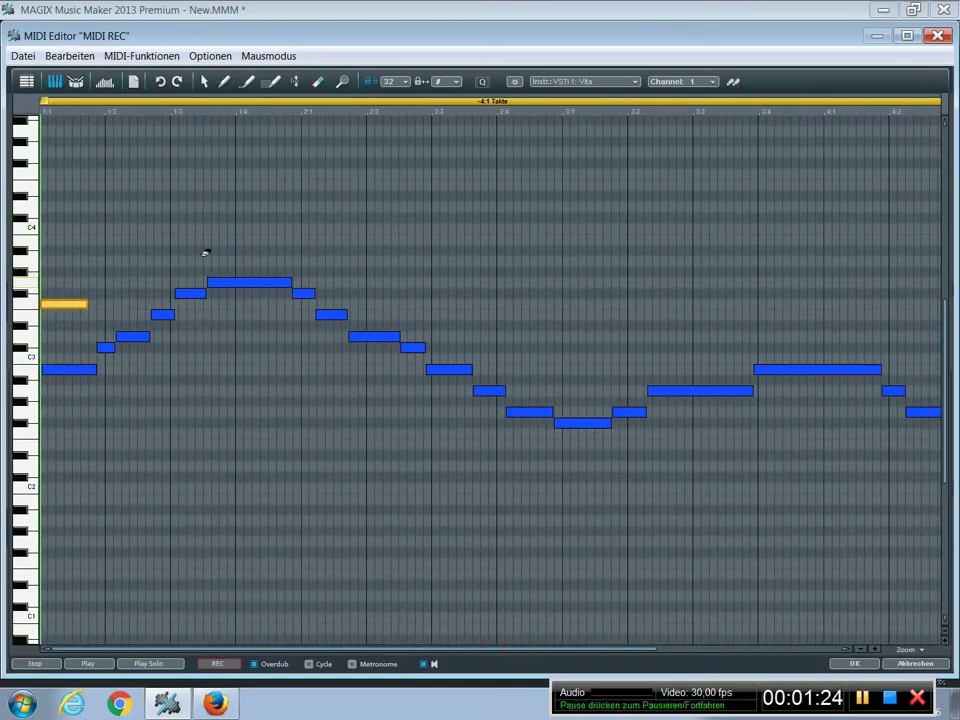
- Erase the three highest rising notes before 2:1, and draw two A2 notes and a short C3 note between 1:2 and 1:3
{"action": "left_click", "coordinate": [238, 281]}
{"action": "left_click", "coordinate": [196, 292]}
{"action": "left_click", "coordinate": [166, 313]}
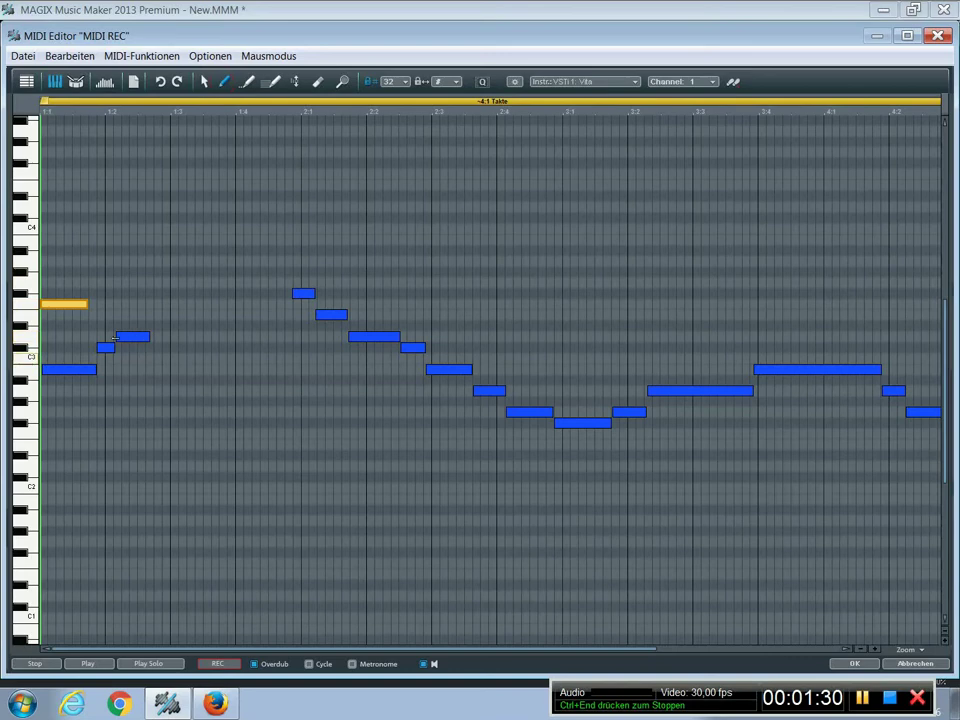
{"action": "left_click_drag", "start_coordinate": [107, 390], "coordinate": [146, 390]}
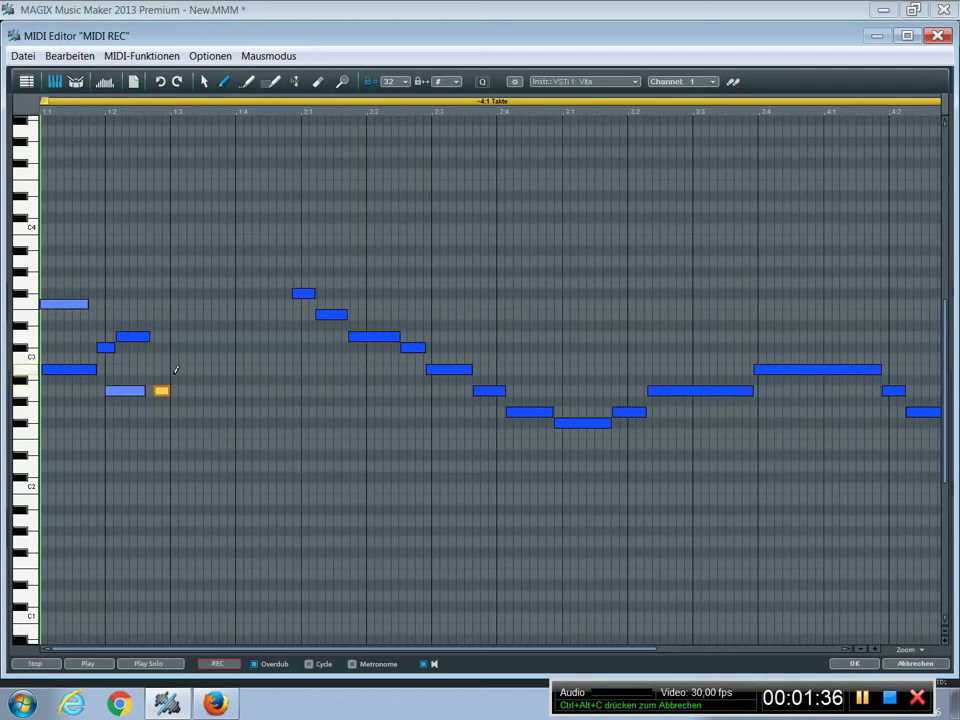
{"action": "left_click", "coordinate": [161, 357]}
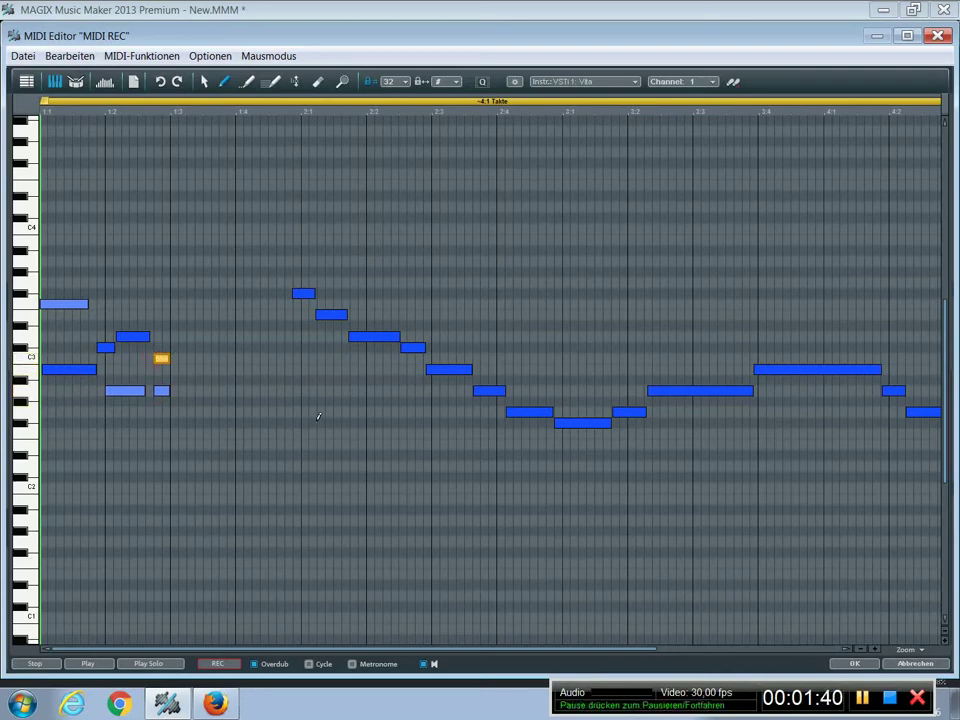
- Raise the velocity of the short C3 note just before 1:3 and play the clip
{"action": "left_click", "coordinate": [296, 81]}
{"action": "mouse_move", "coordinate": [161, 357]}
{"action": "left_mouse_down"}
{"action": "mouse_move", "coordinate": [161, 307]}
{"action": "mouse_move", "coordinate": [161, 372]}
{"action": "left_mouse_up"}
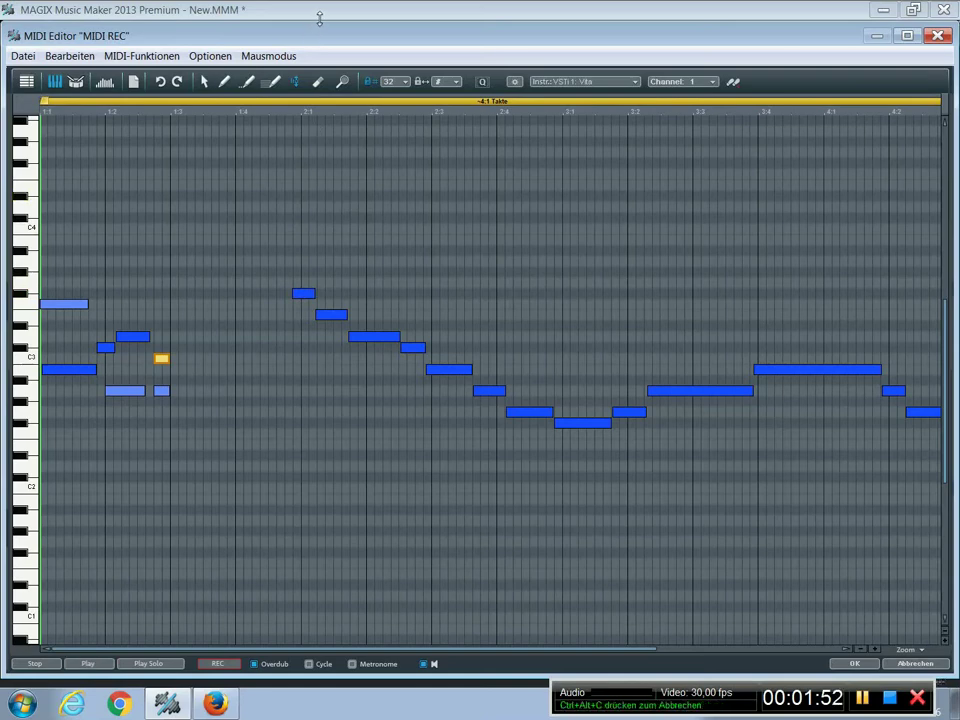
{"action": "key", "text": "space"}
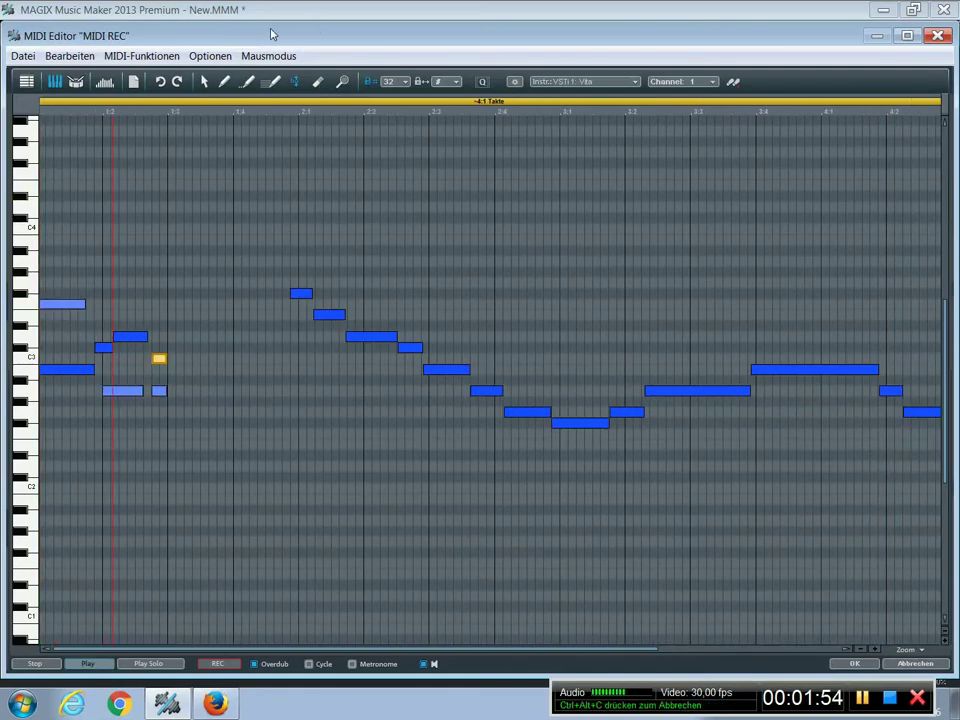
- Switch the clip's instrument to Soundtrack Percussion 1 (Boingo) and play it
{"action": "left_click", "coordinate": [635, 82]}
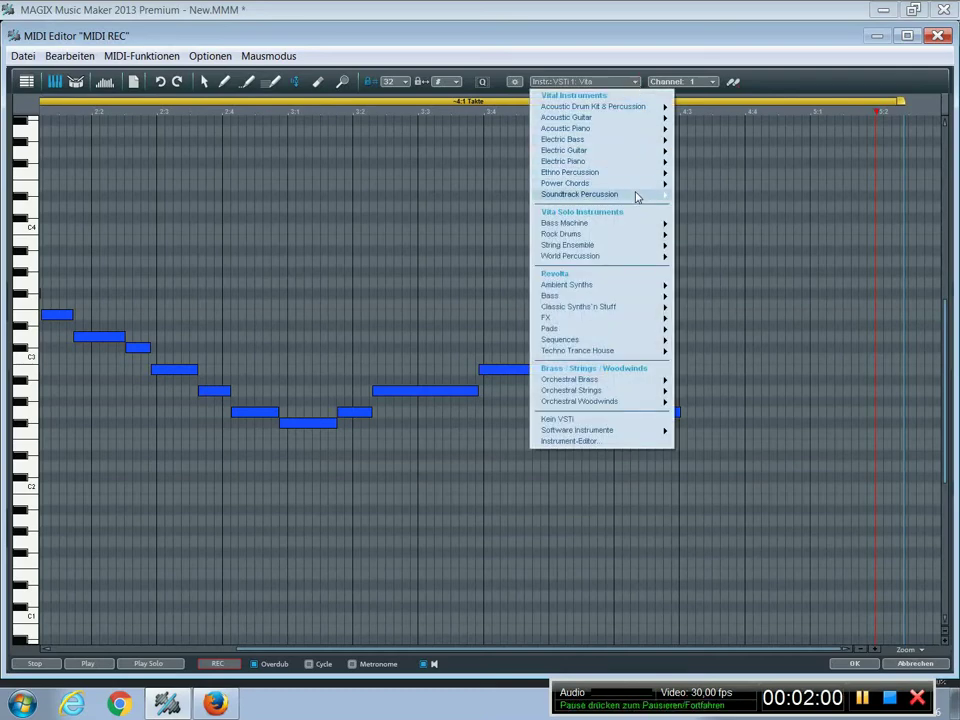
{"action": "mouse_move", "coordinate": [636, 196]}
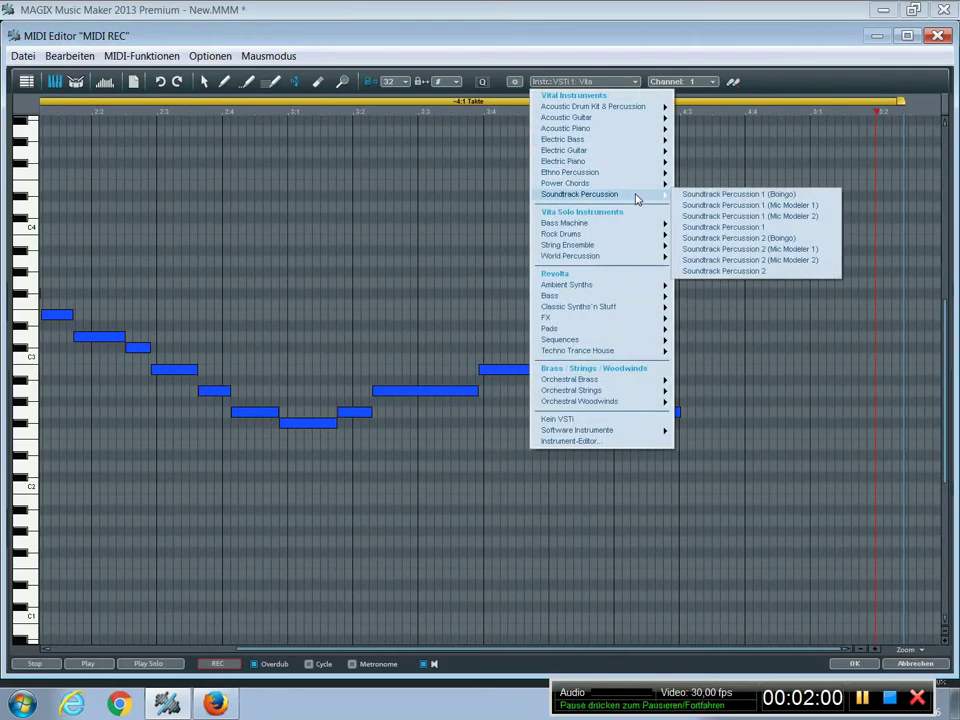
{"action": "left_click", "coordinate": [732, 195]}
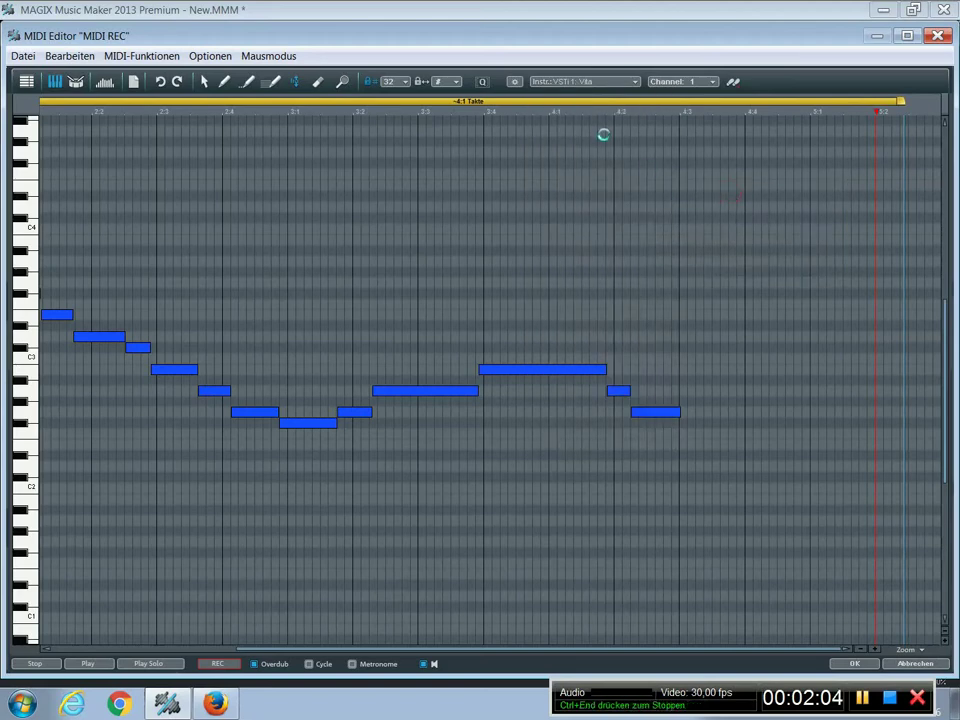
{"action": "key", "text": "space"}
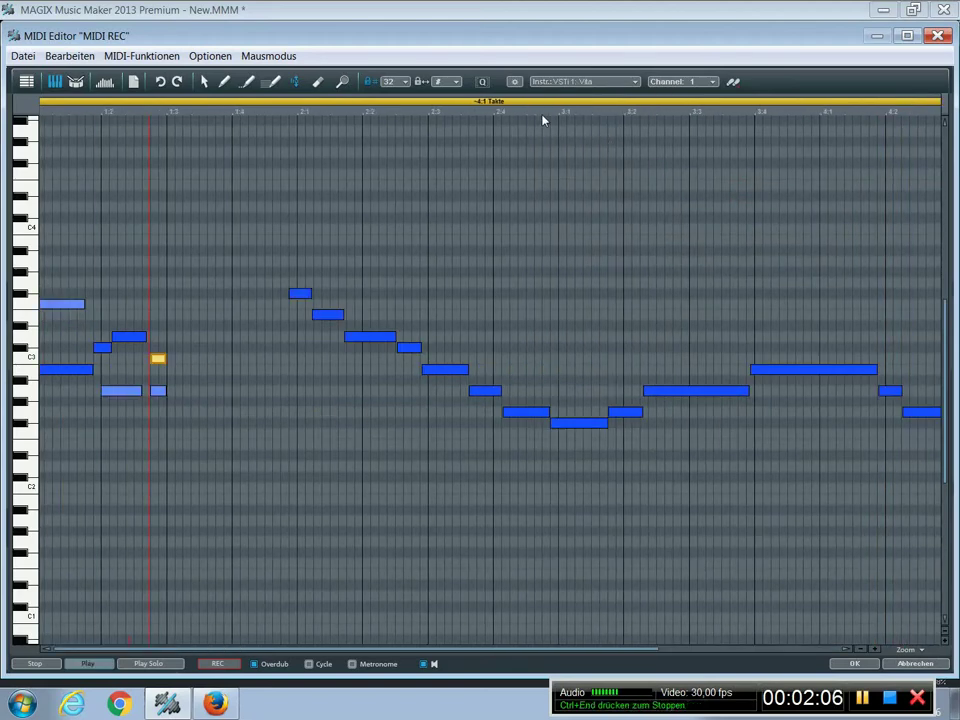
- Switch the clip's instrument to String Ensemble Bright Hall and listen to the melody
{"action": "left_click", "coordinate": [634, 82]}
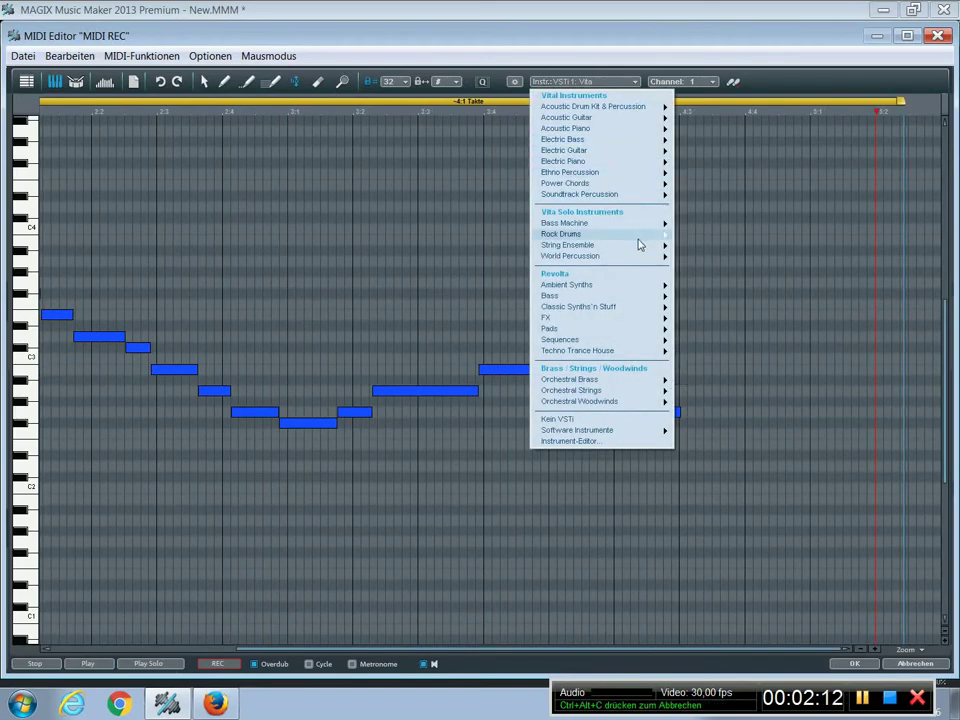
{"action": "mouse_move", "coordinate": [641, 248]}
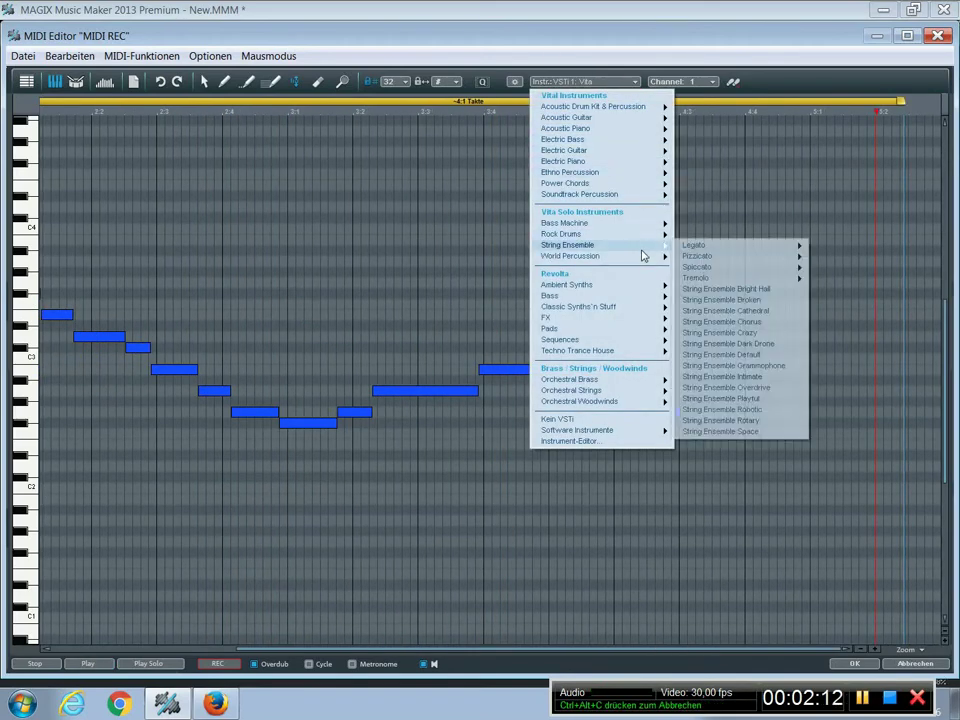
{"action": "left_click", "coordinate": [720, 289]}
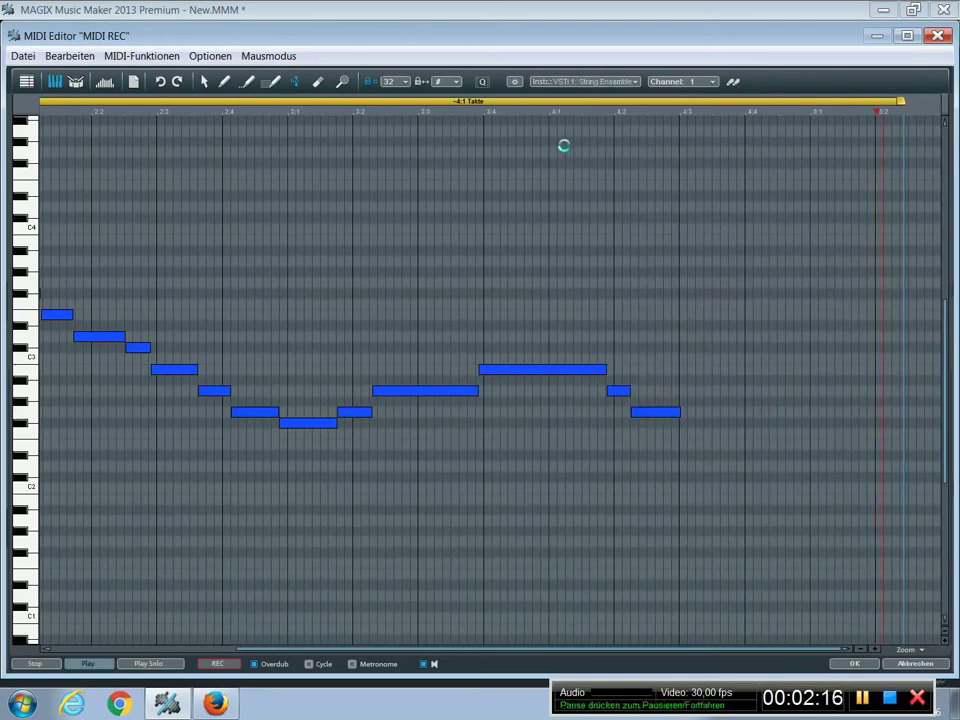
{"action": "key", "text": "space"}
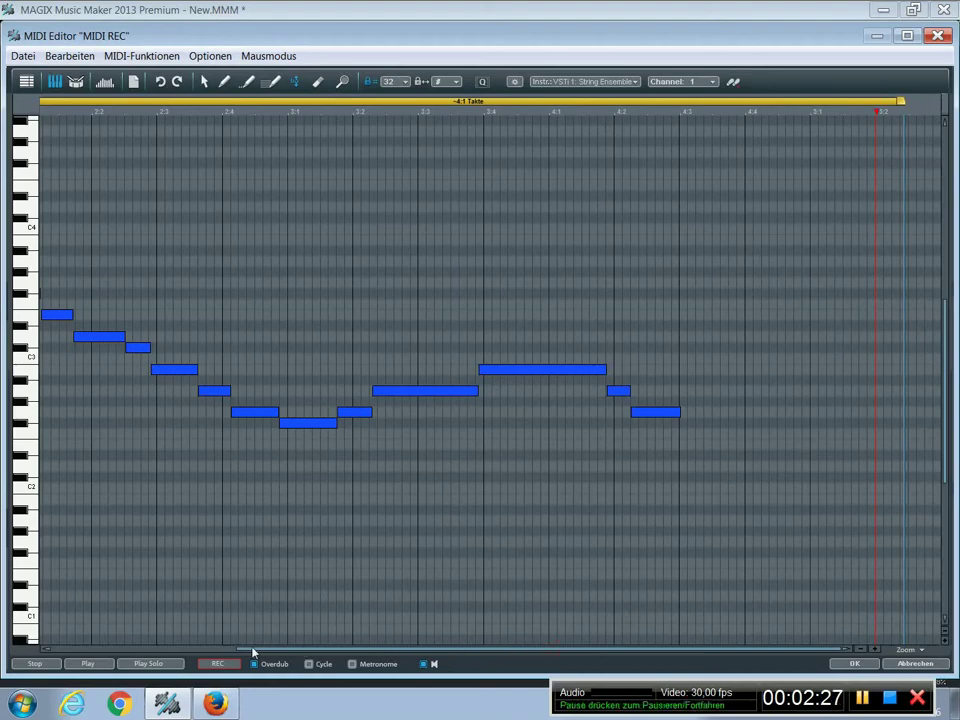
- Duplicate all notes between 1:1 and 1:3 so the copies fill the gap from 1:3 to 2:1
{"action": "left_click_drag", "start_coordinate": [247, 653], "coordinate": [3, 640]}
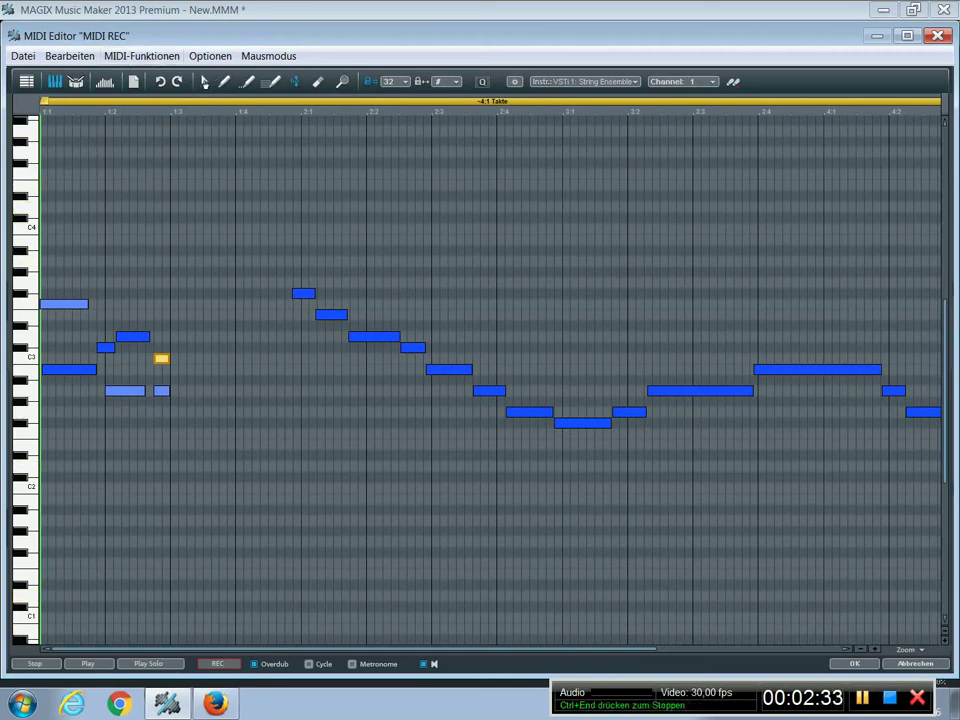
{"action": "left_click_drag", "start_coordinate": [46, 285], "coordinate": [182, 423]}
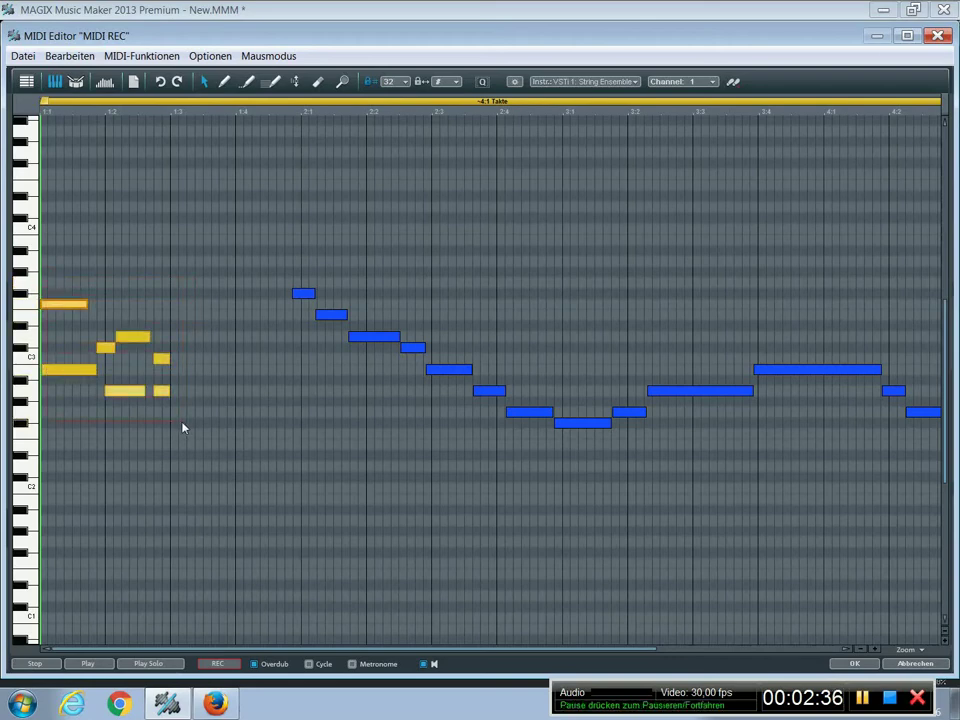
{"action": "left_click", "coordinate": [66, 56]}
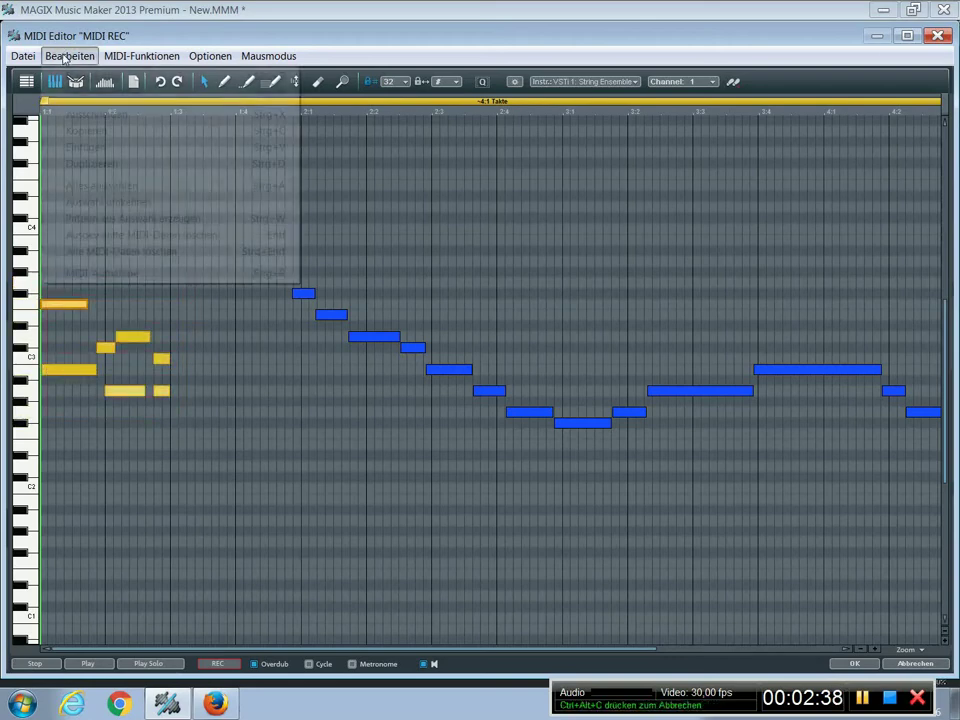
{"action": "left_click", "coordinate": [91, 164]}
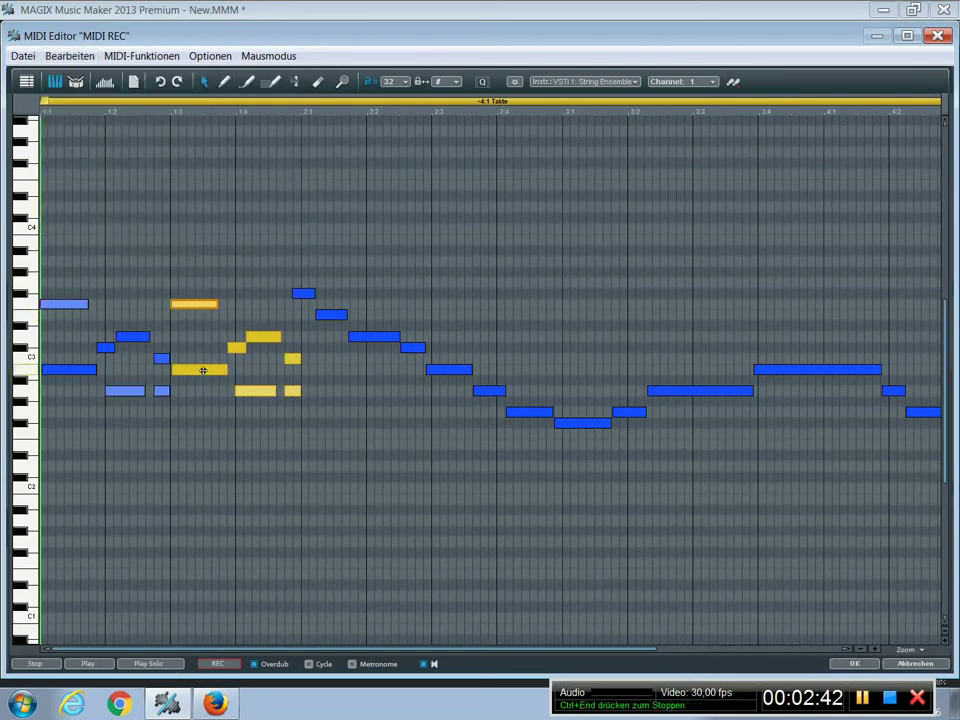
- Nudge the duplicated note group slightly earlier in time at the same pitch and play the clip
{"action": "mouse_move", "coordinate": [201, 371]}
{"action": "left_mouse_down"}
{"action": "mouse_move", "coordinate": [142, 380]}
{"action": "mouse_move", "coordinate": [150, 358]}
{"action": "mouse_move", "coordinate": [181, 349]}
{"action": "mouse_move", "coordinate": [213, 357]}
{"action": "mouse_move", "coordinate": [203, 365]}
{"action": "left_mouse_up"}
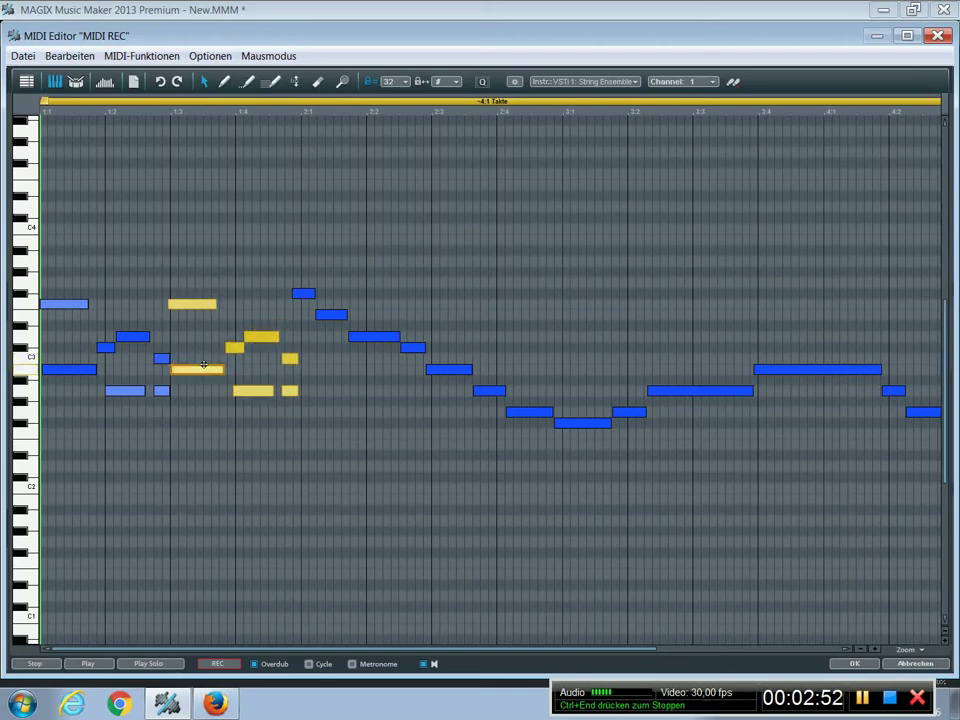
{"action": "key", "text": "space"}
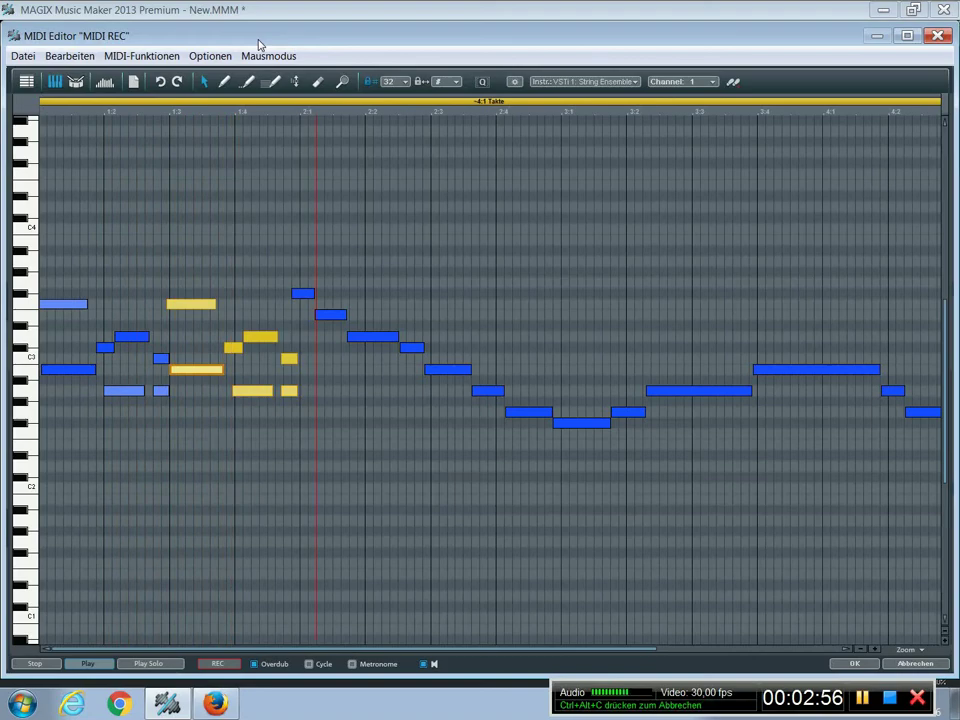
{"action": "key", "text": "End"}
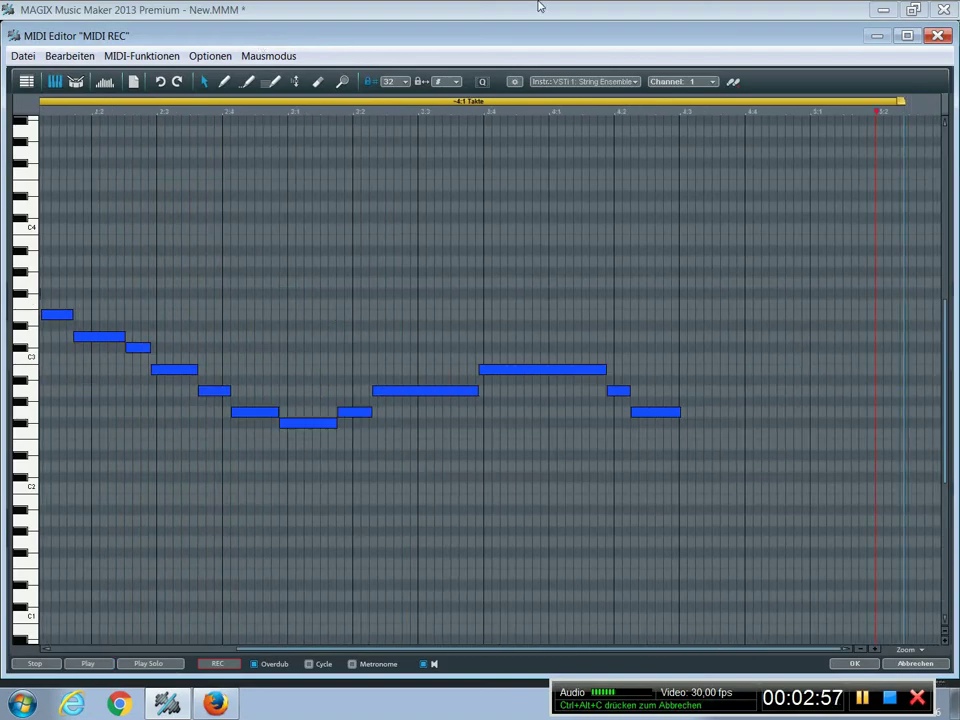
- Set the clip's instrument to Electric Guitar Combi 1 (Preamp 1) and play the edited melody
{"action": "left_click", "coordinate": [636, 83]}
{"action": "mouse_move", "coordinate": [621, 155]}
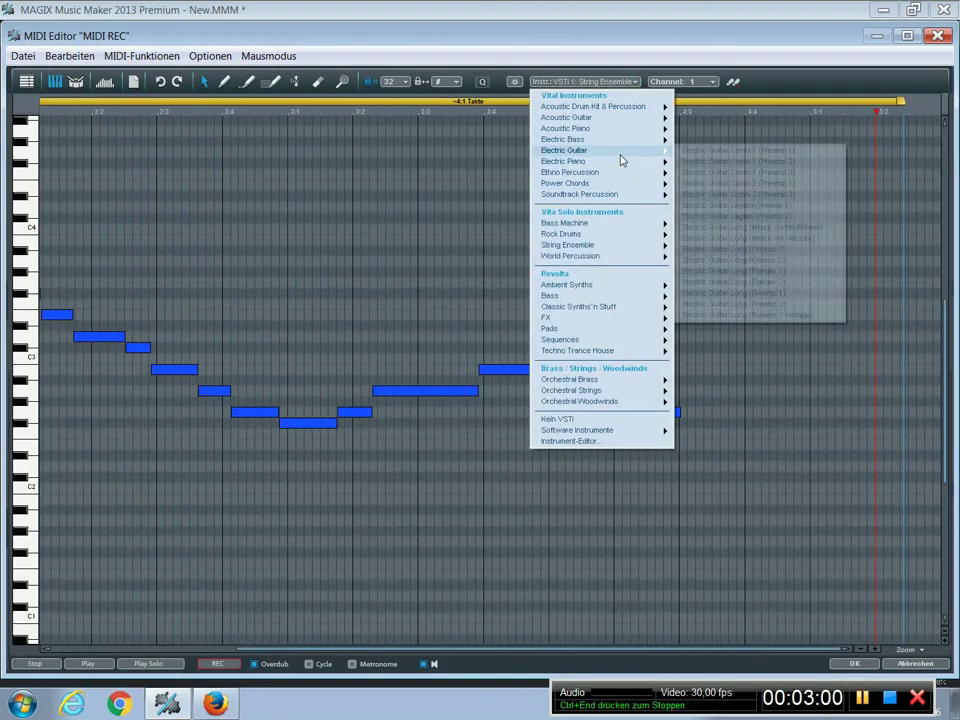
{"action": "left_click", "coordinate": [736, 153]}
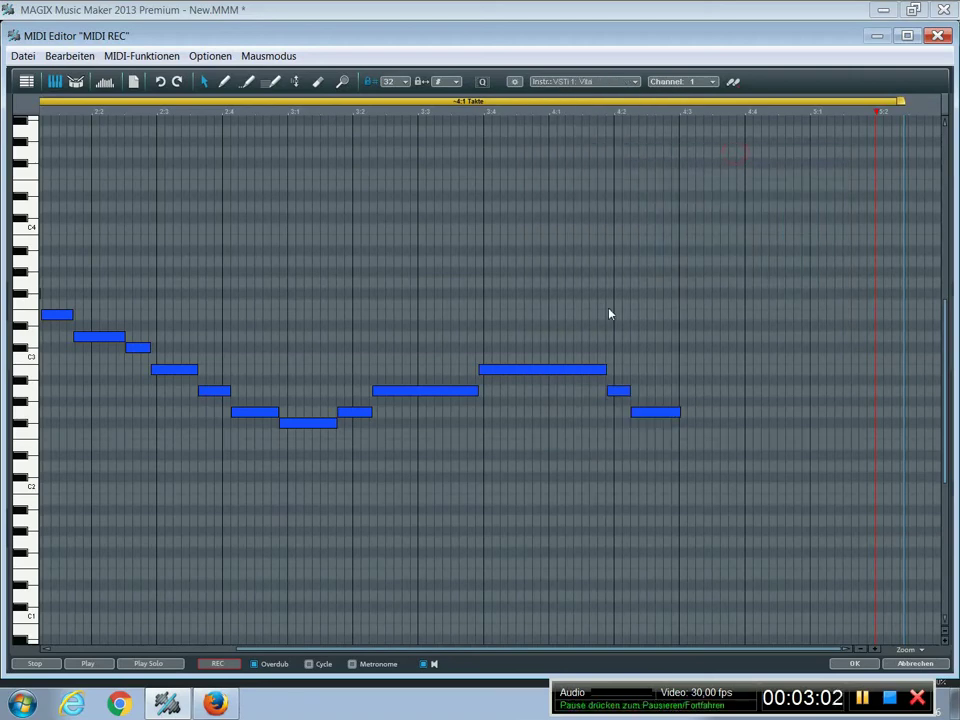
{"action": "key", "text": "space"}
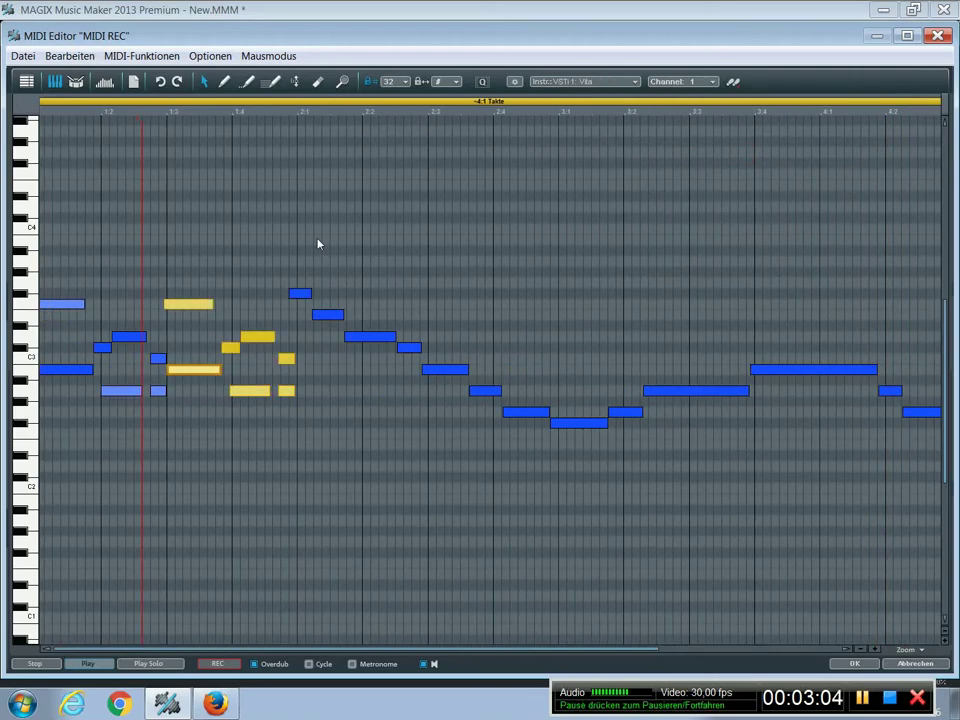